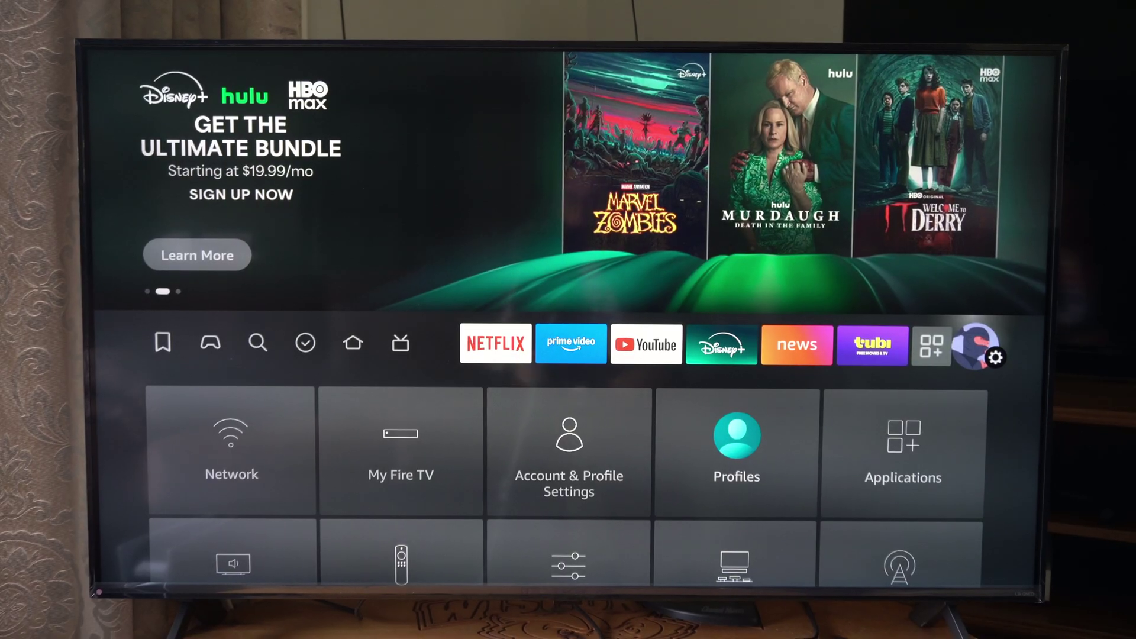
Move from the app row to the Settings gear and enter Controllers & Bluetooth Devices
key(Left)
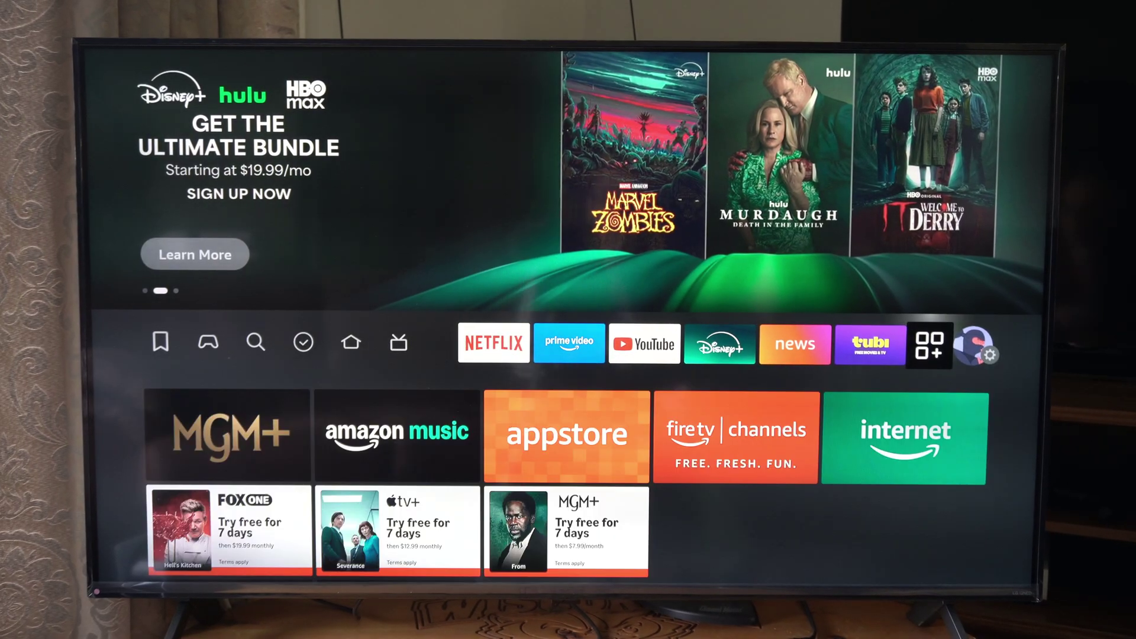
key(Left)
key(Left)
key(Right)
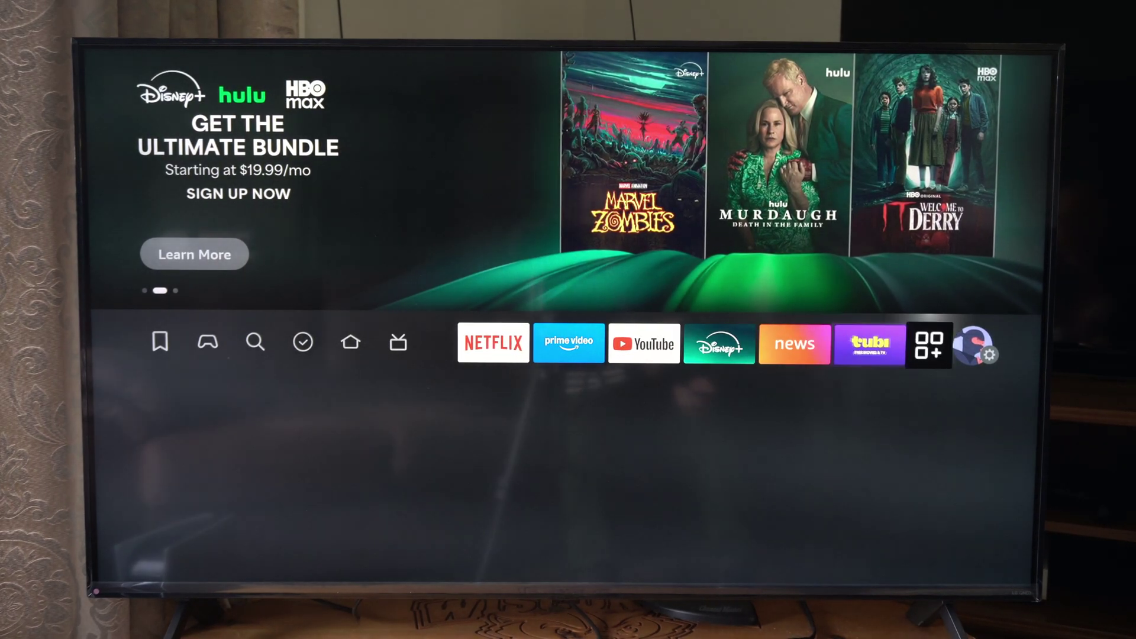
key(Right)
key(Down)
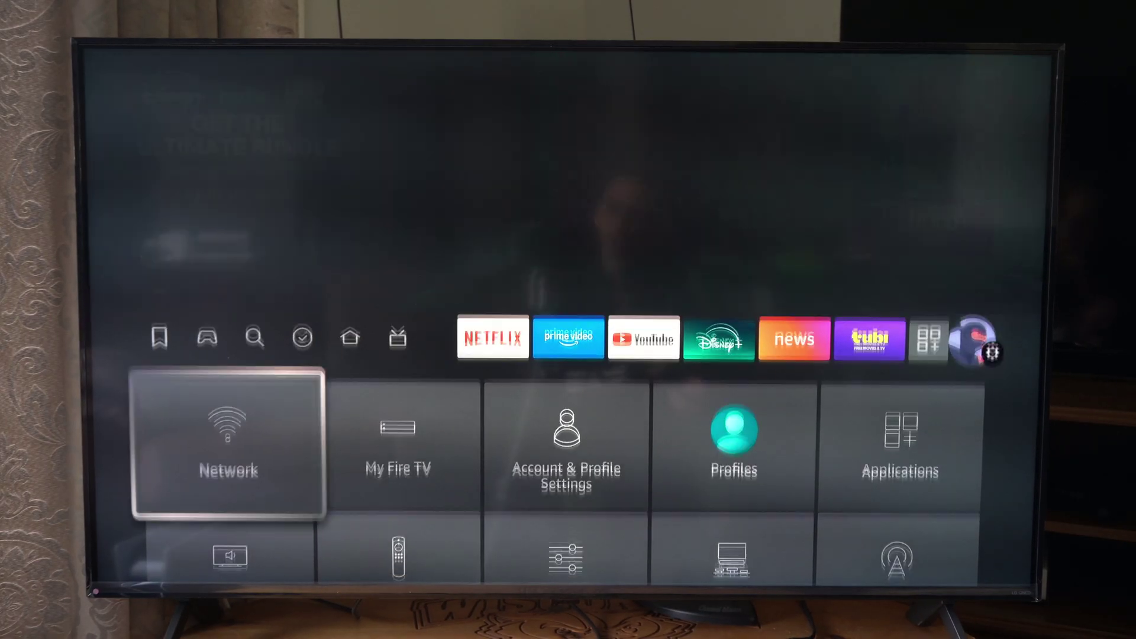
key(Down)
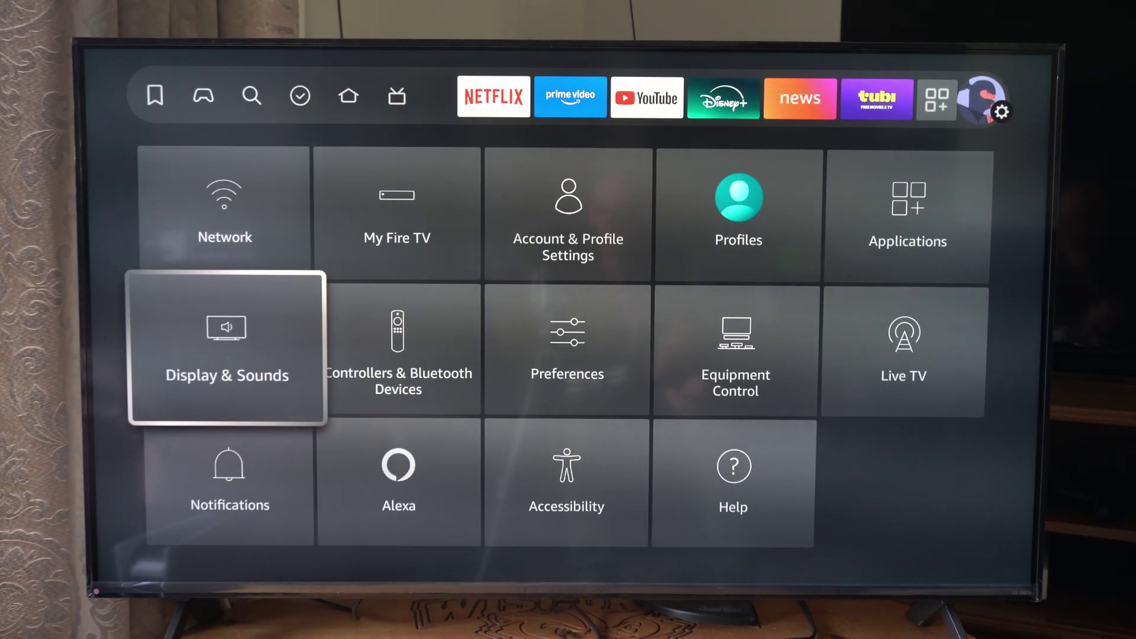
key(Right)
key(Return)
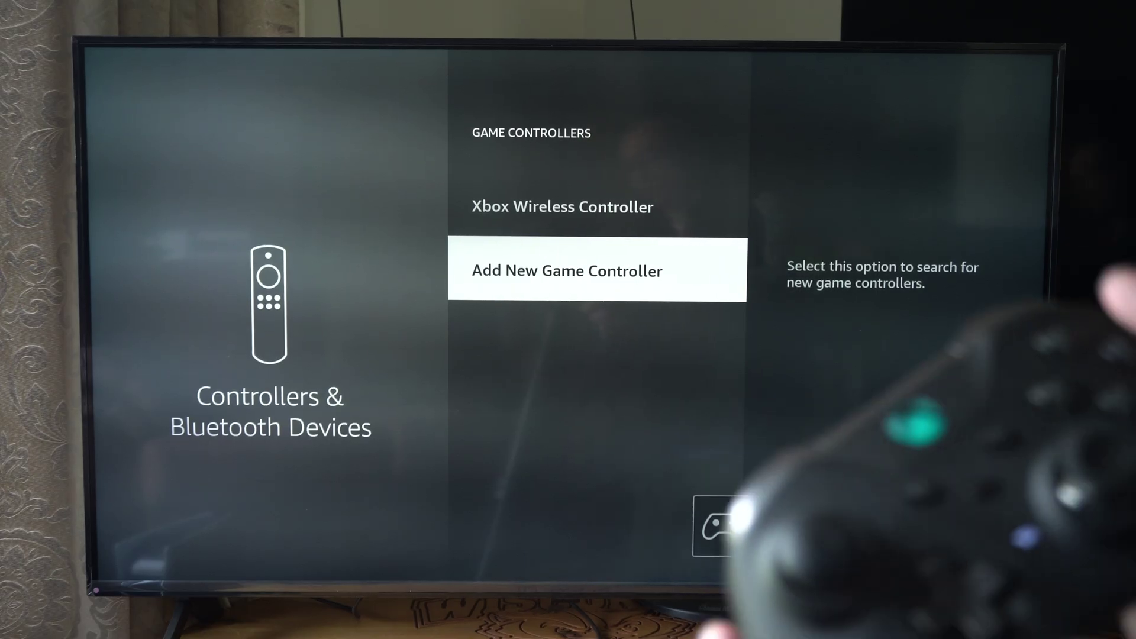
Check the paired Xbox Wireless Controller entry under game controllers
key(Up)
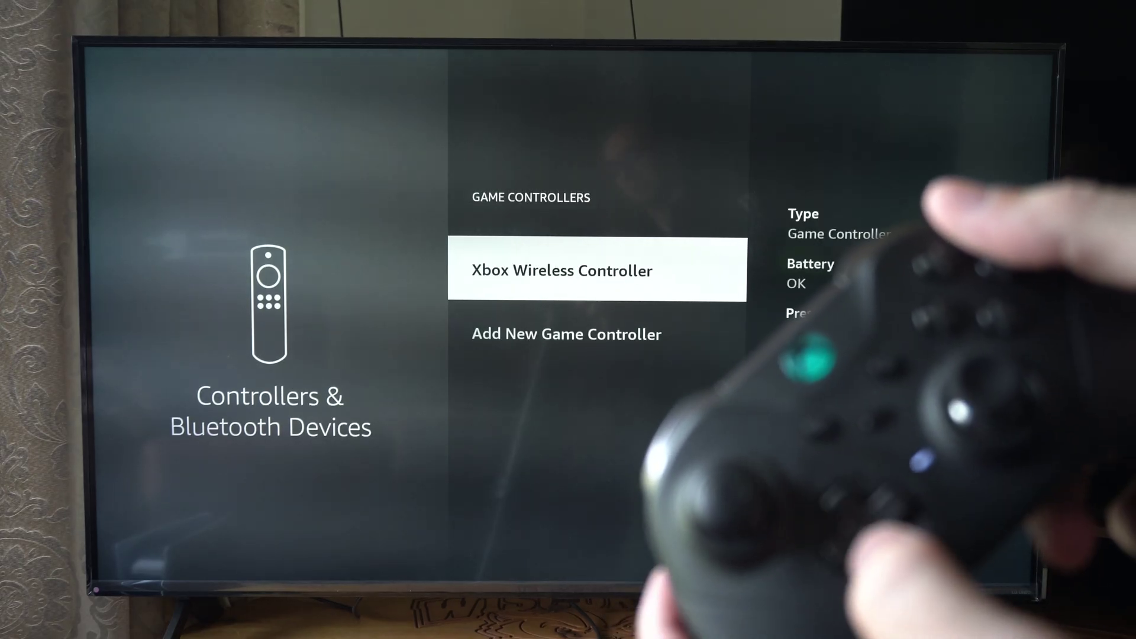
key(Down)
key(Up)
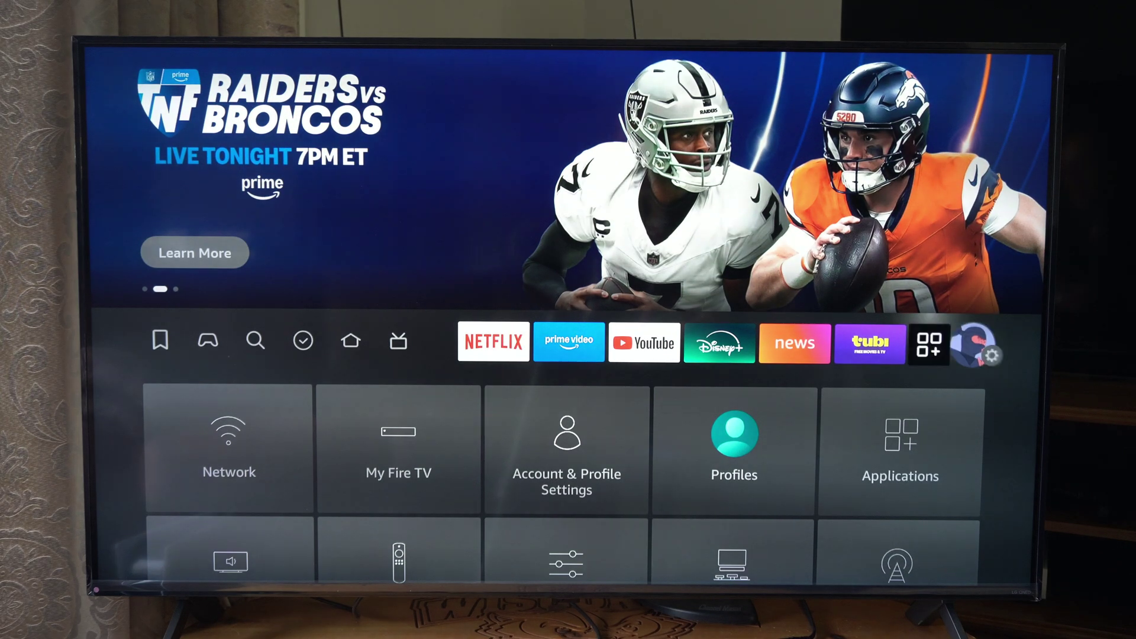
Leave settings and move past Prime Video to the Games section
key(Left)
key(Left)
key(Left)
key(Left)
key(Left)
key(Left)
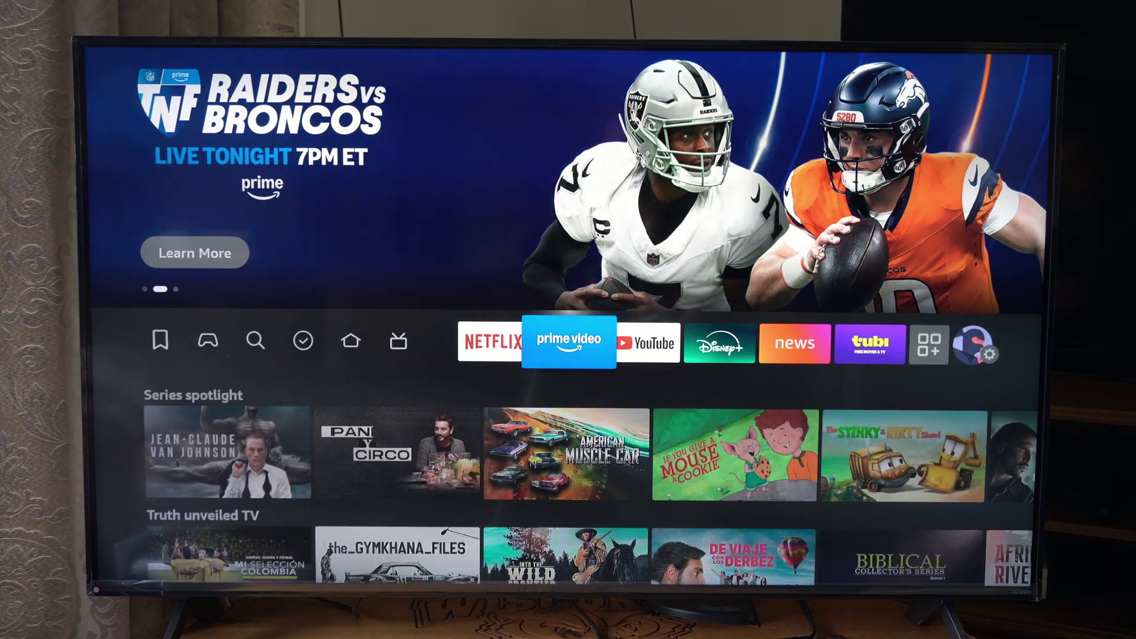
key(Left)
key(Left)
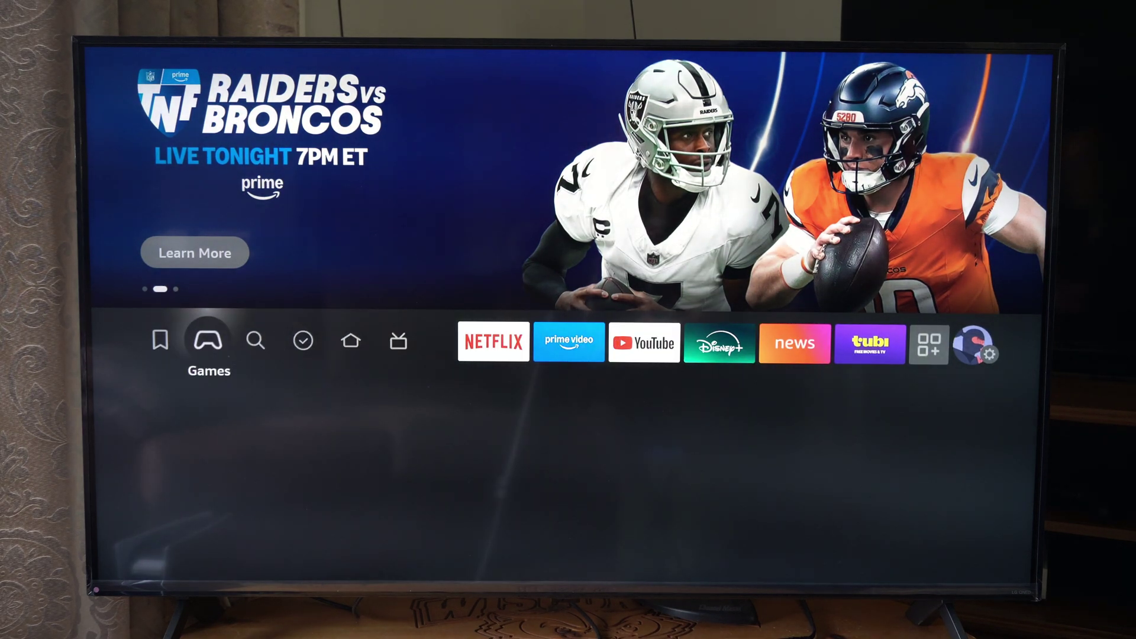
key(Down)
key(Down)
key(Down)
key(Down)
key(Down)
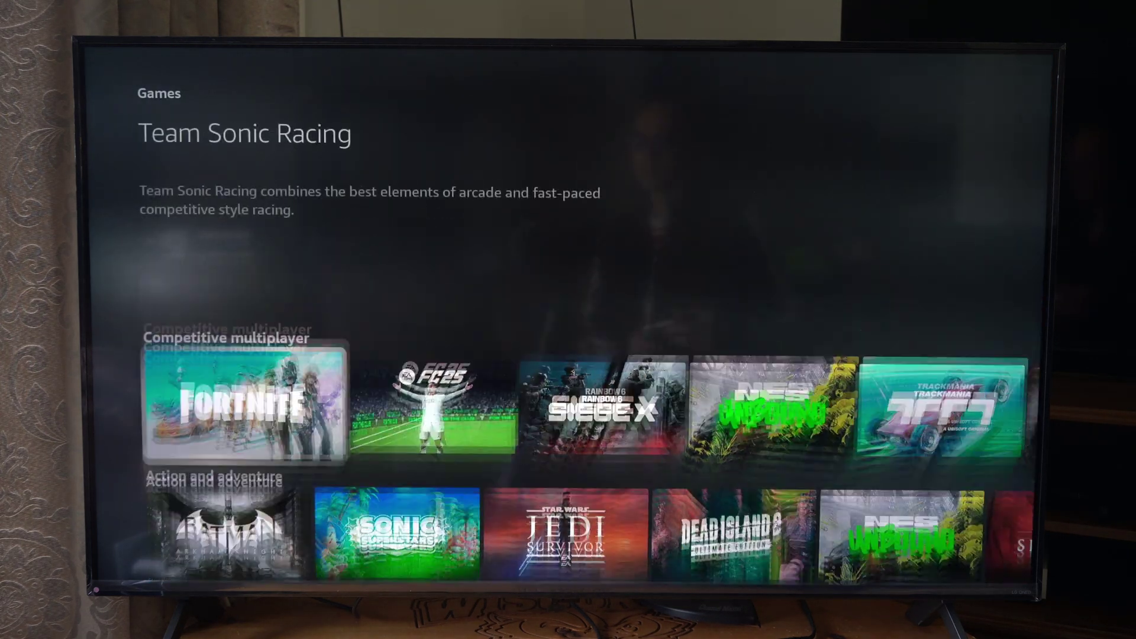